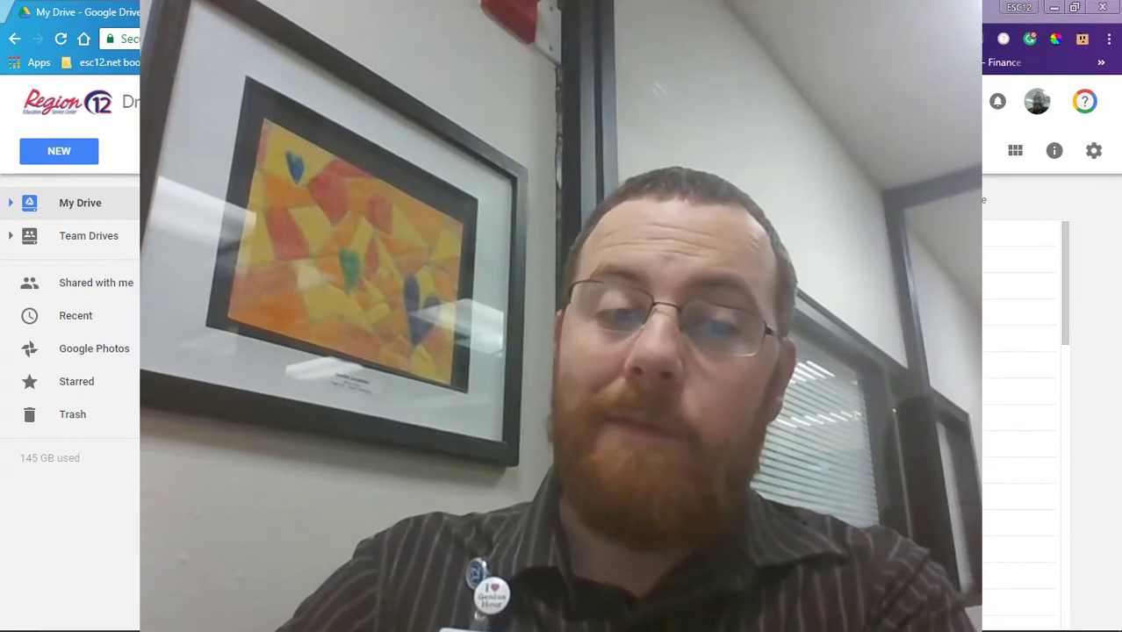
Step: Find the Documents folder in My Drive and start a search limited to that folder
scroll(1068, 529, "down", 5)
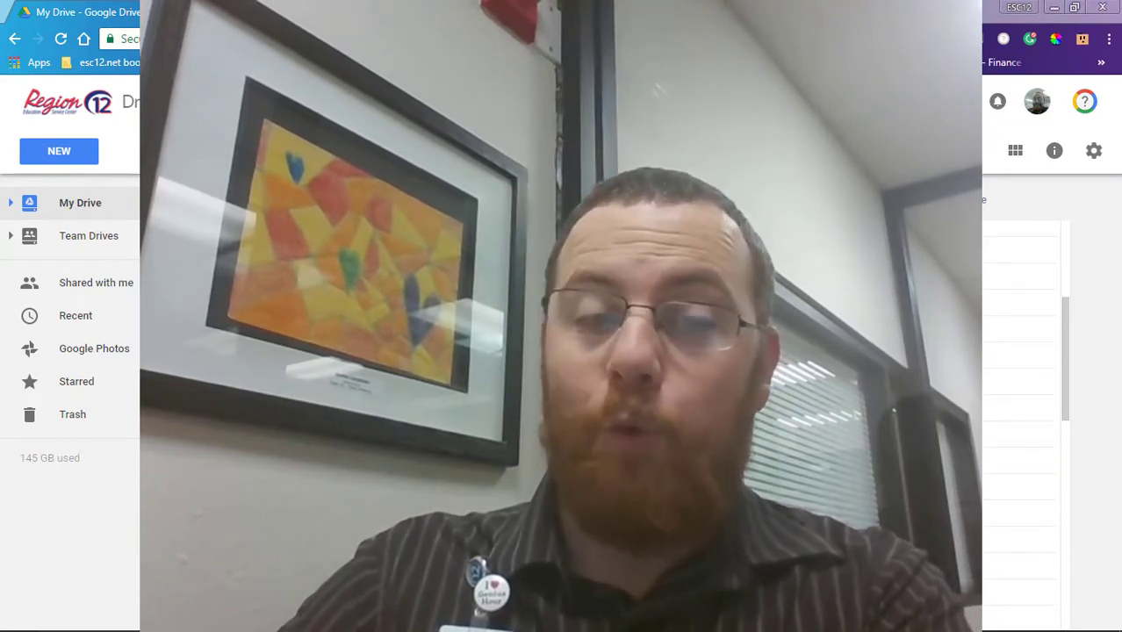
scroll(605, 426, "down", 1)
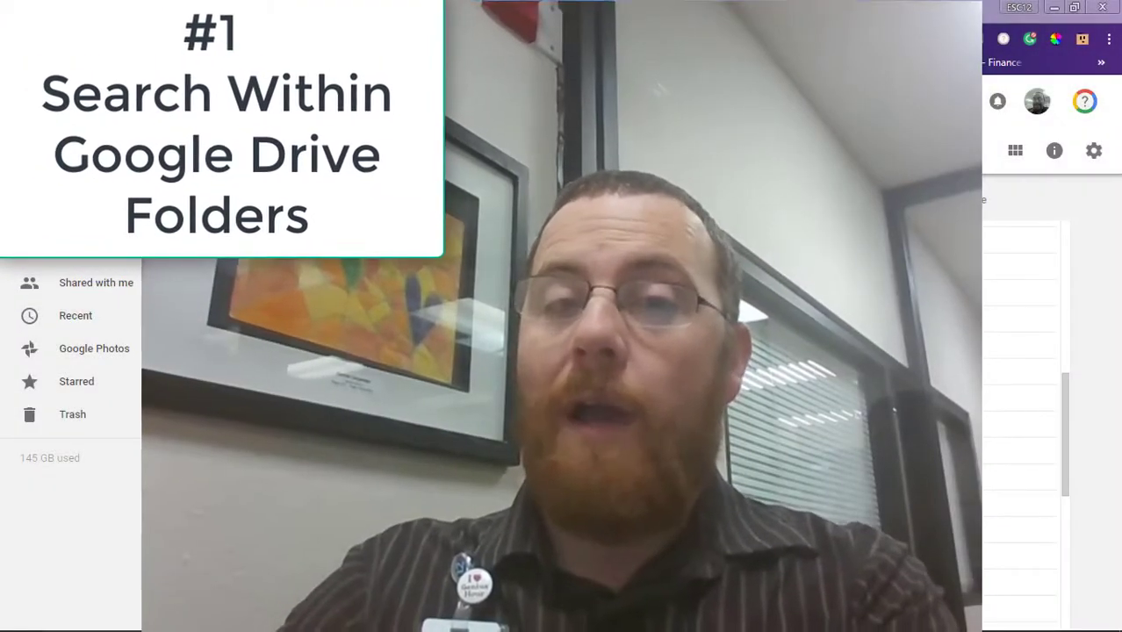
scroll(310, 436, "down", 1)
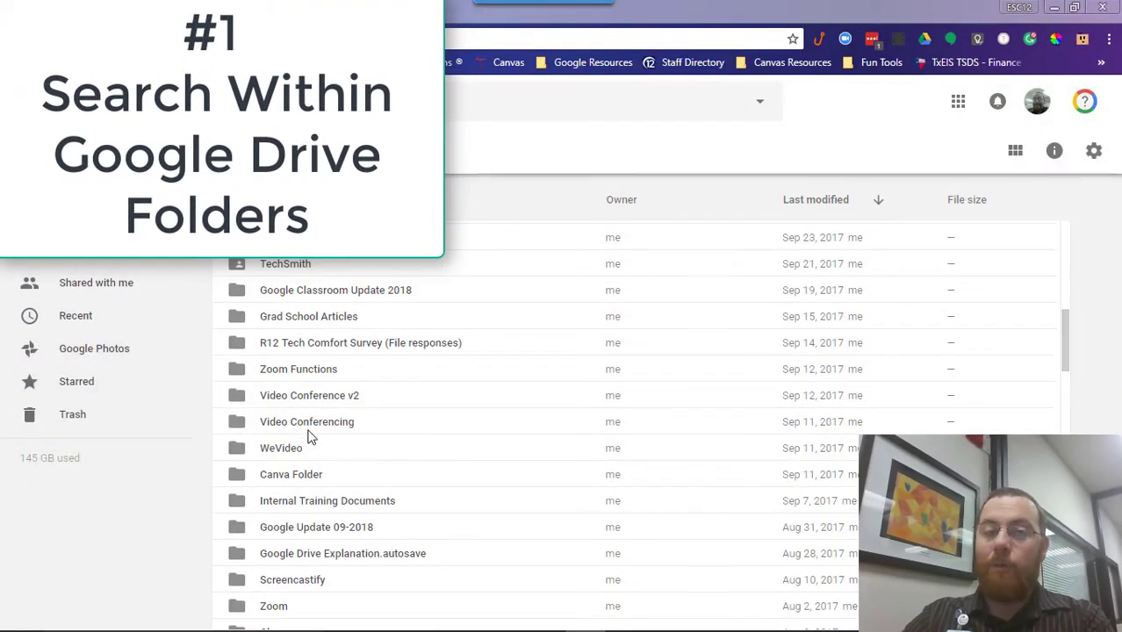
scroll(310, 437, "down", 2)
scroll(310, 437, "down", 1)
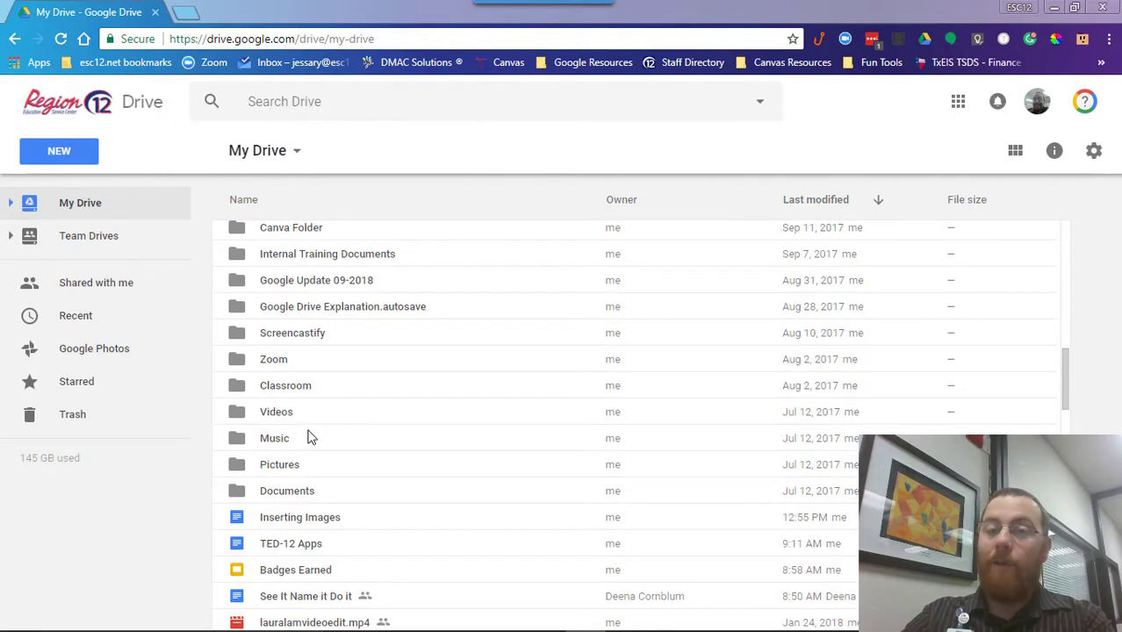
scroll(310, 436, "up", 1)
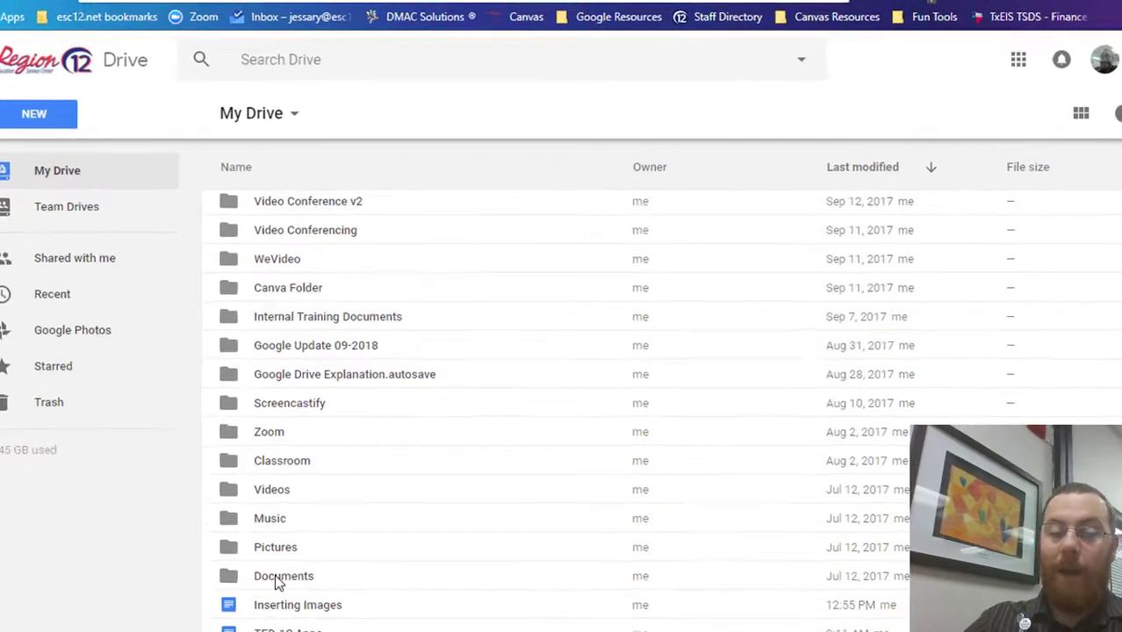
right_click(279, 575)
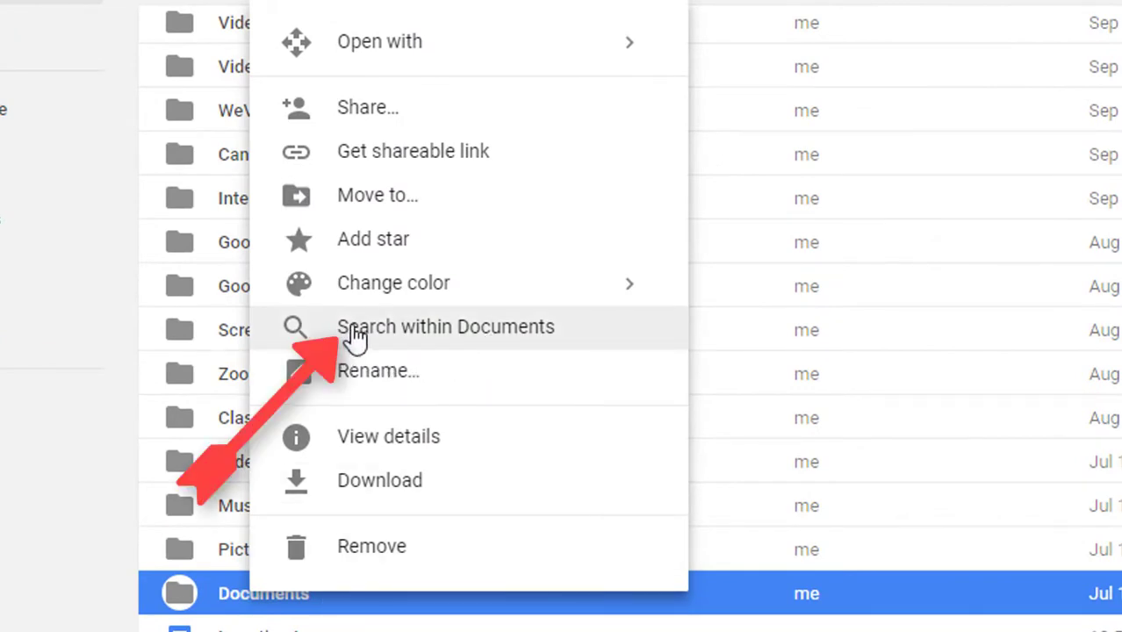
left_click(506, 346)
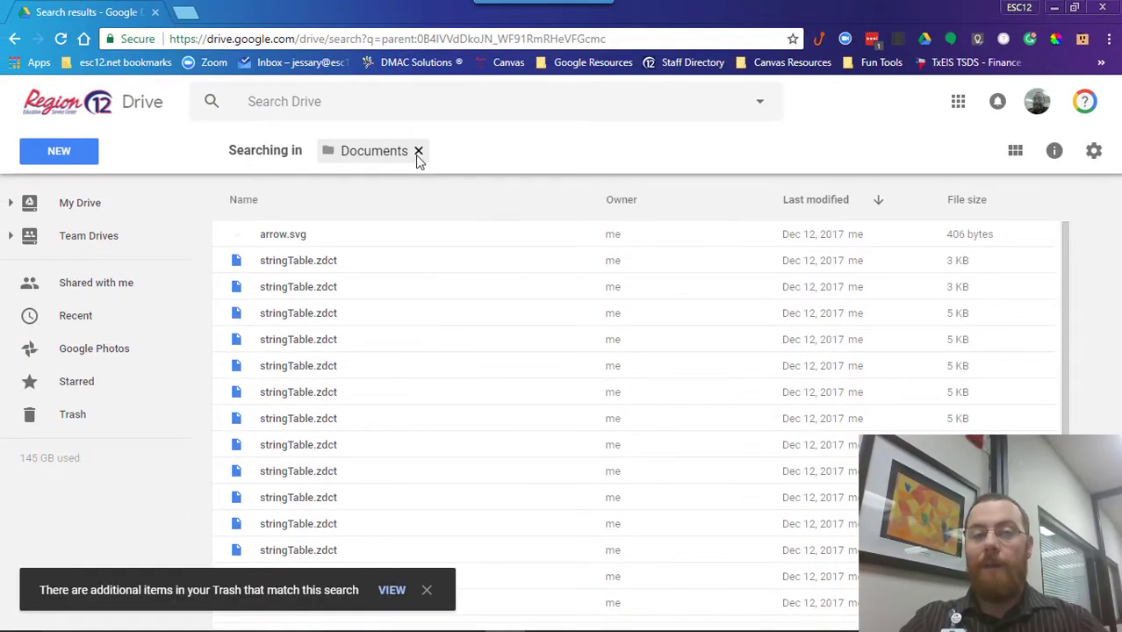
Step: Search for "ozobot" within the Documents folder
left_click(394, 101)
type("ozobot")
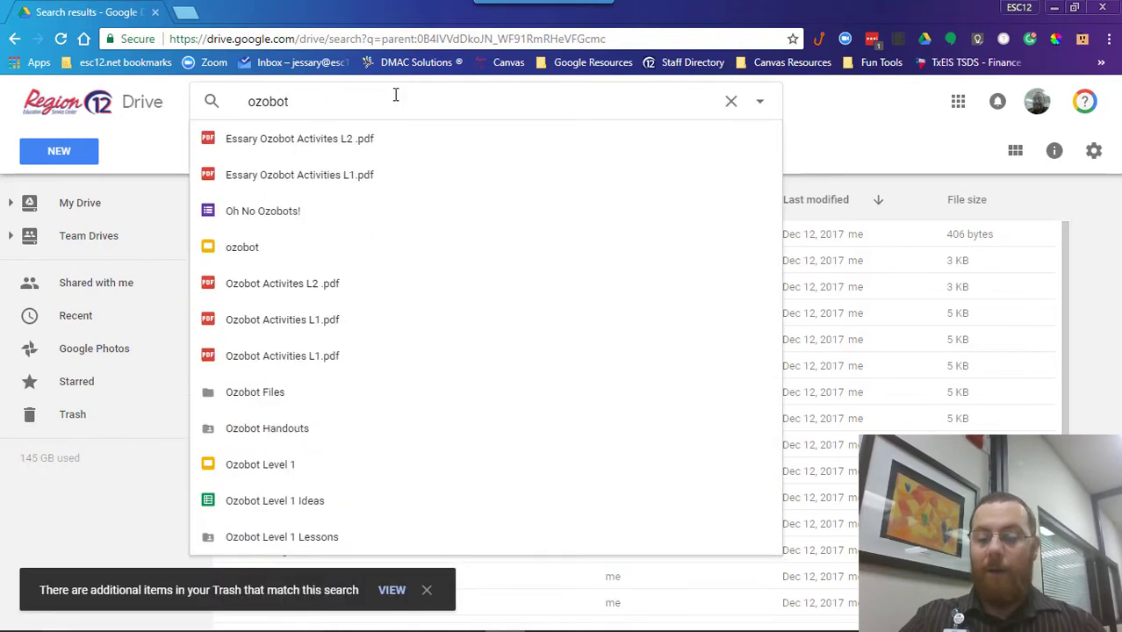
key("Return")
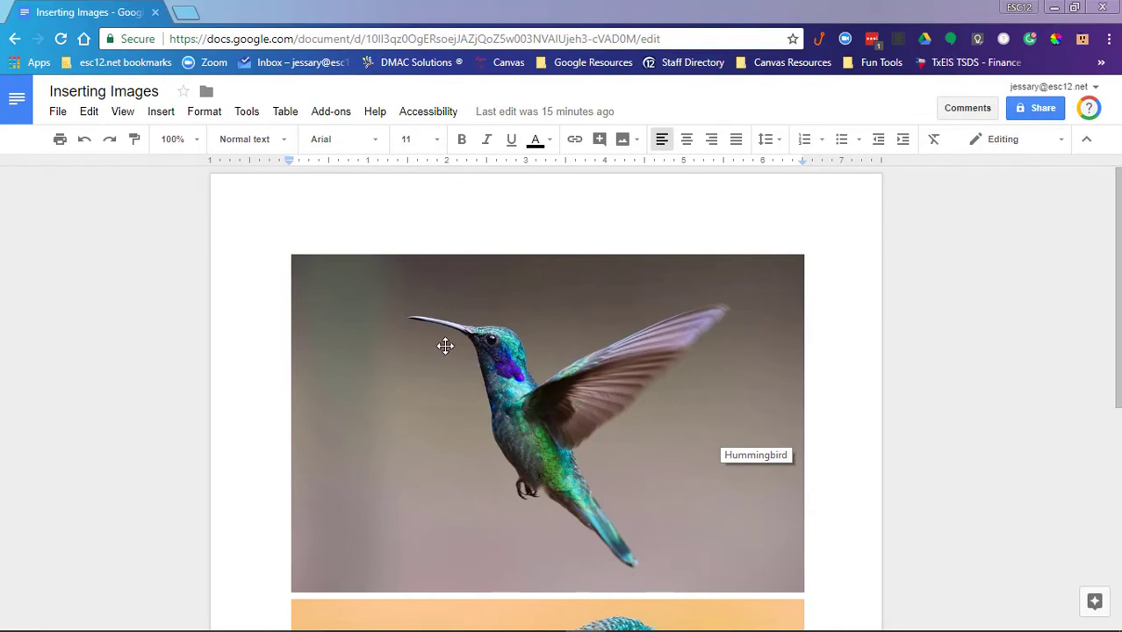
Step: Replace the hummingbird image in the Inserting Images document with a new snapshot taken by the webcam
left_click(282, 267)
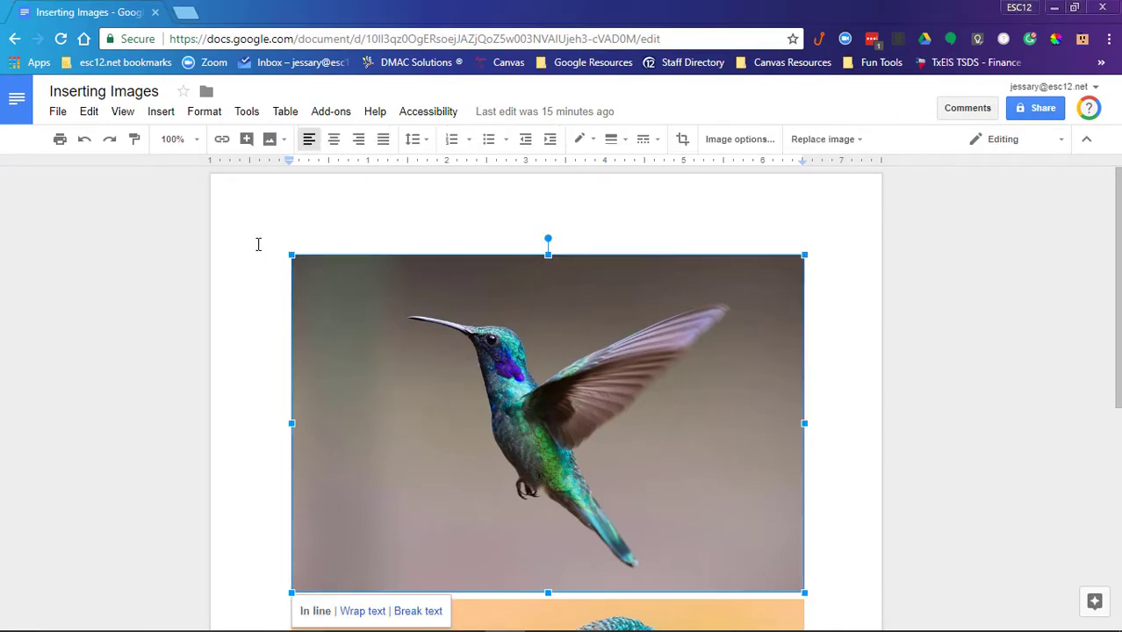
left_click(175, 116)
mouse_move(202, 149)
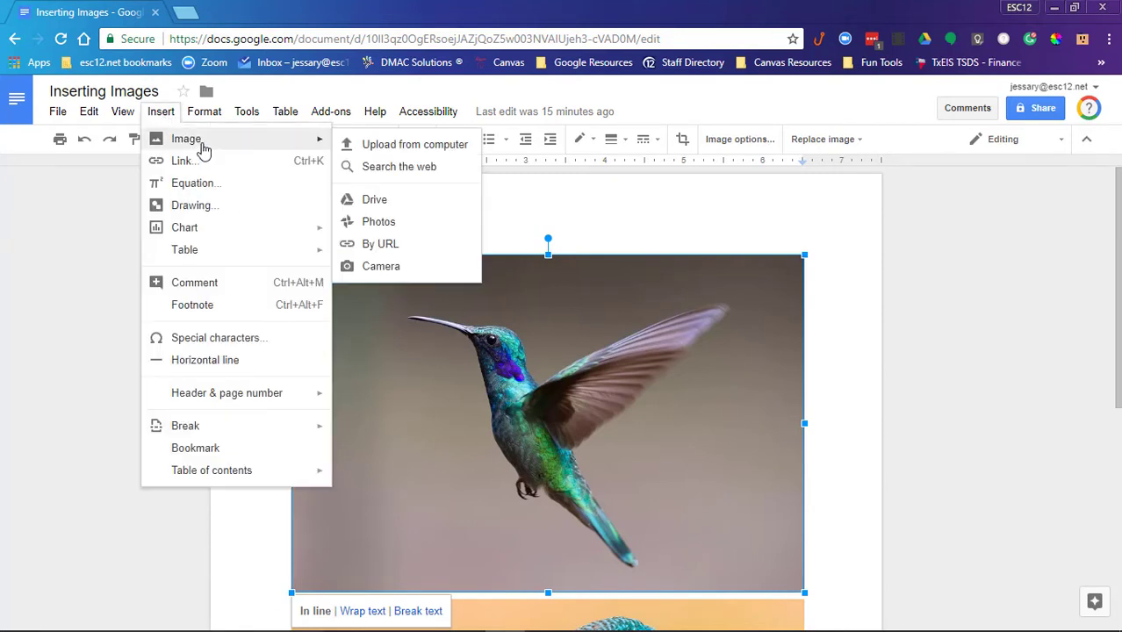
left_click(392, 278)
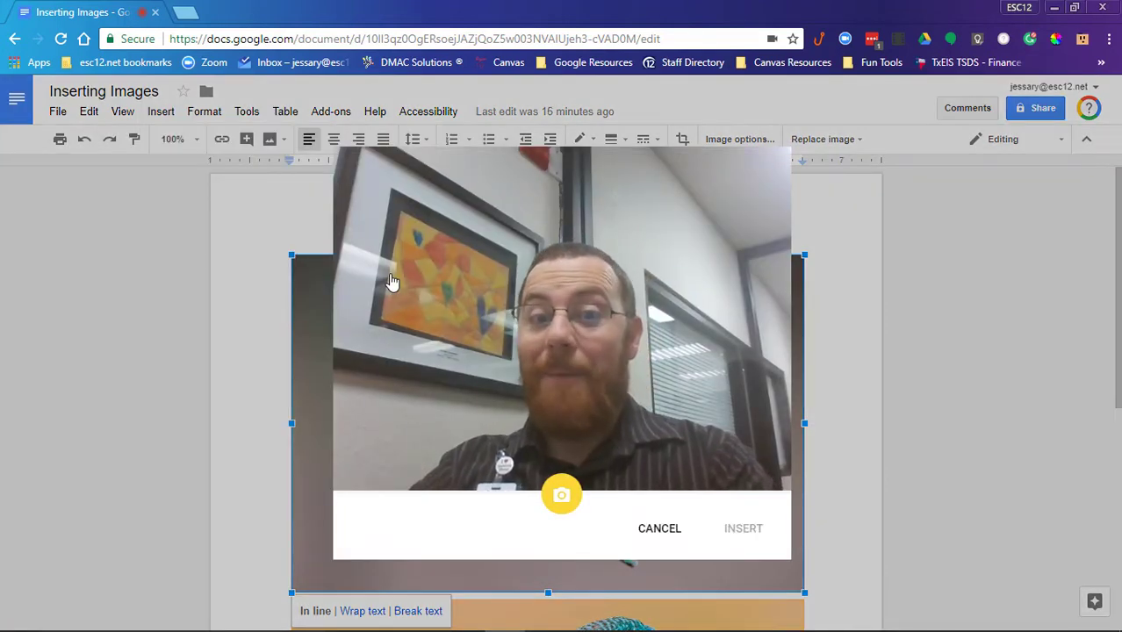
left_click(562, 497)
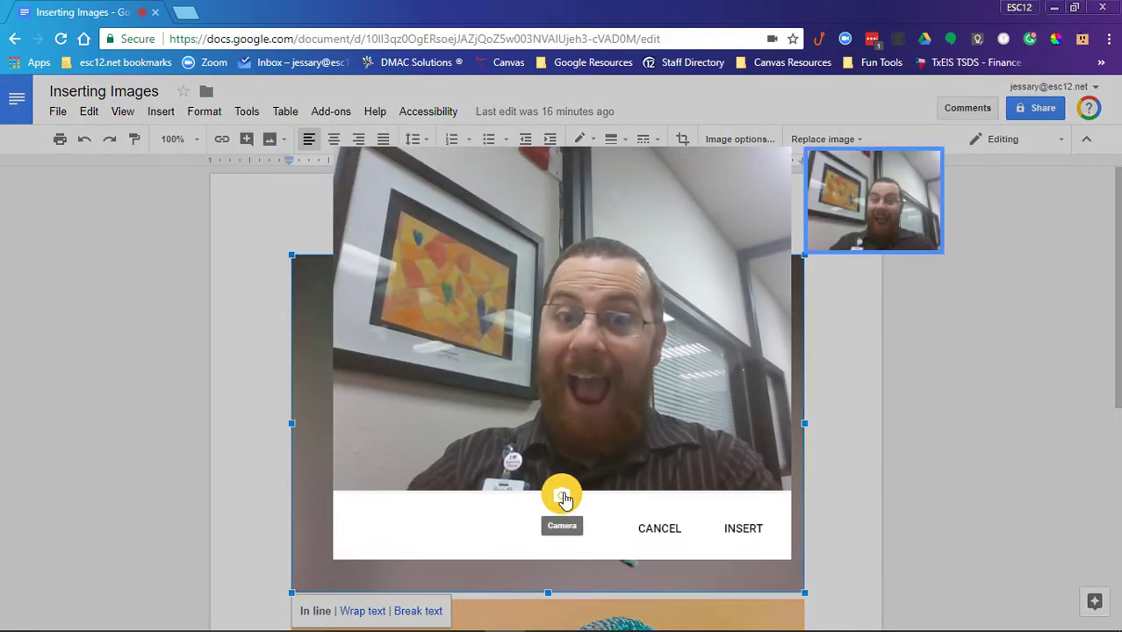
left_click(742, 531)
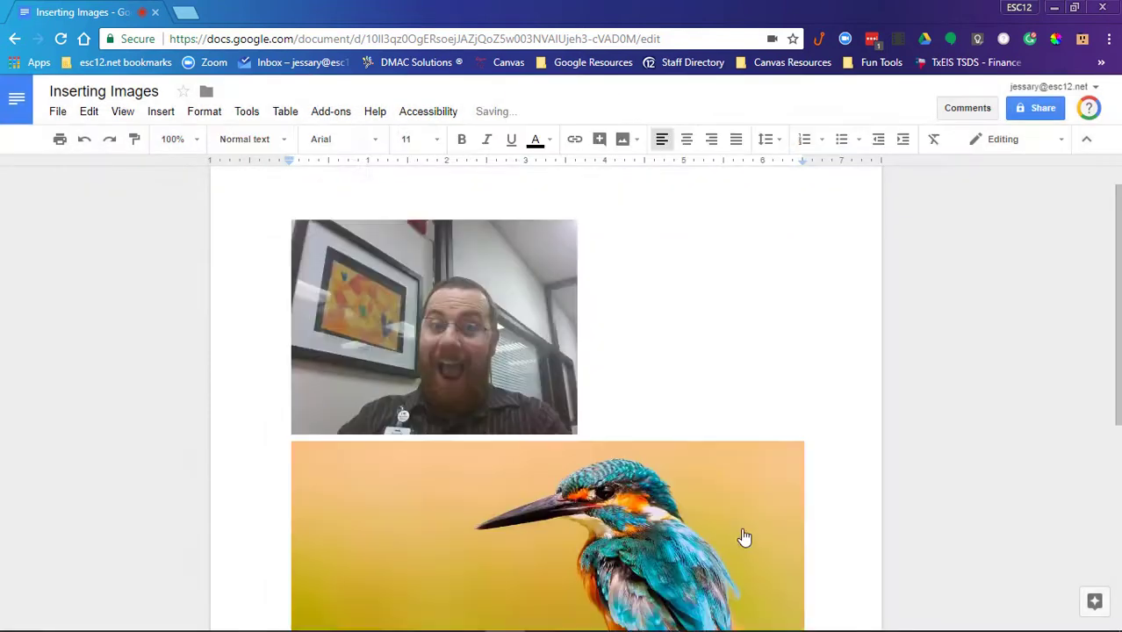
scroll(555, 370, "up", 3)
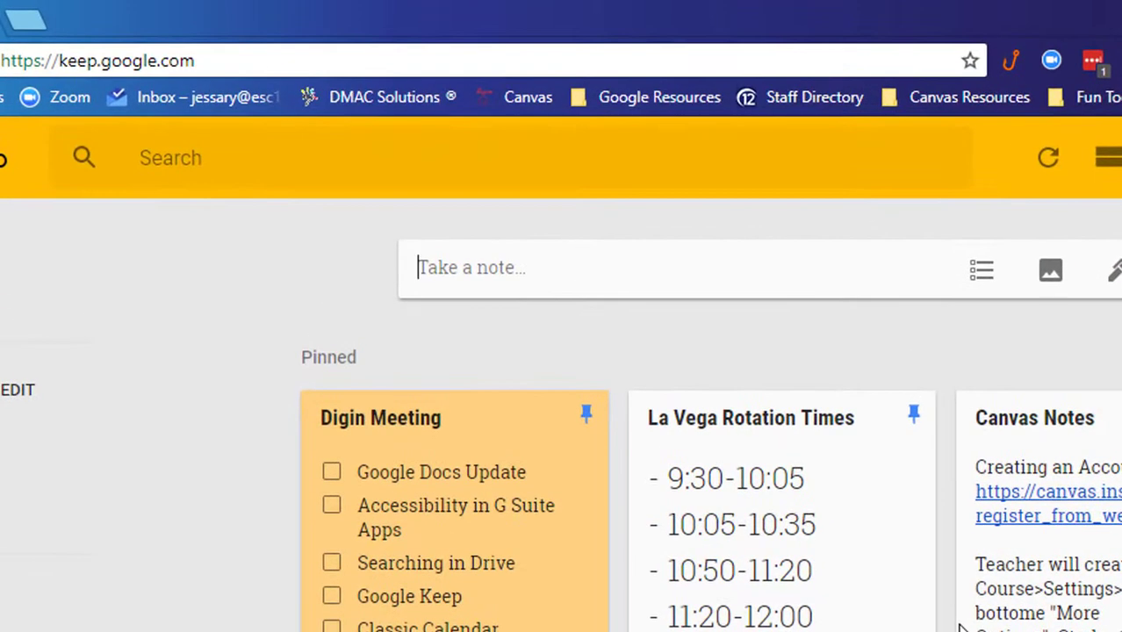
Step: Start a new note in Google Keep and turn on checkboxes for its items
left_click(561, 278)
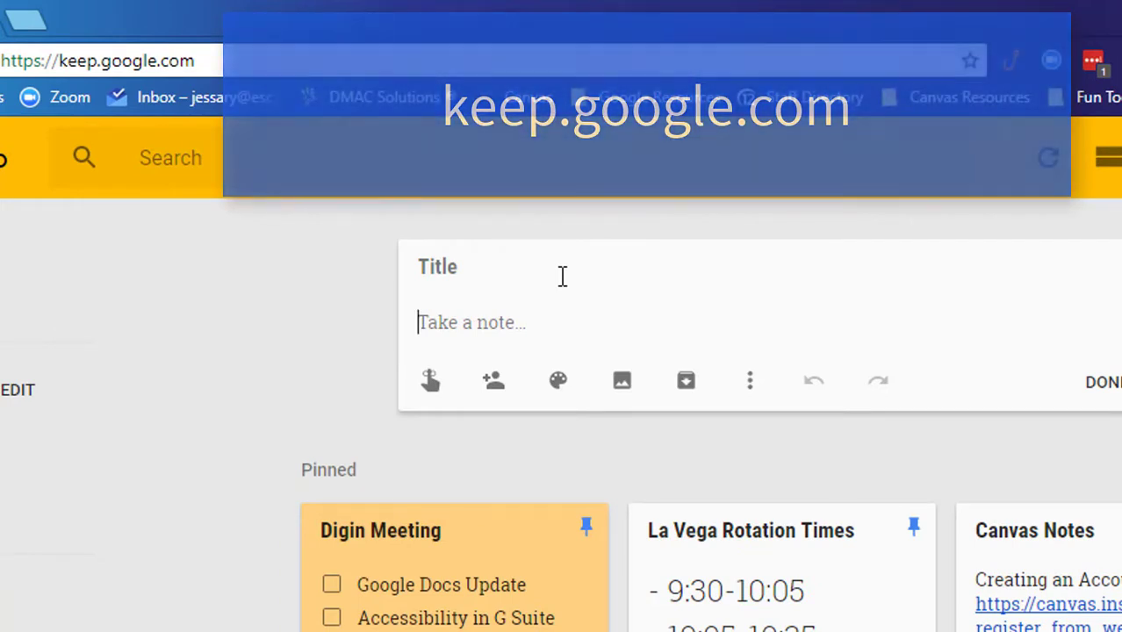
left_click(751, 382)
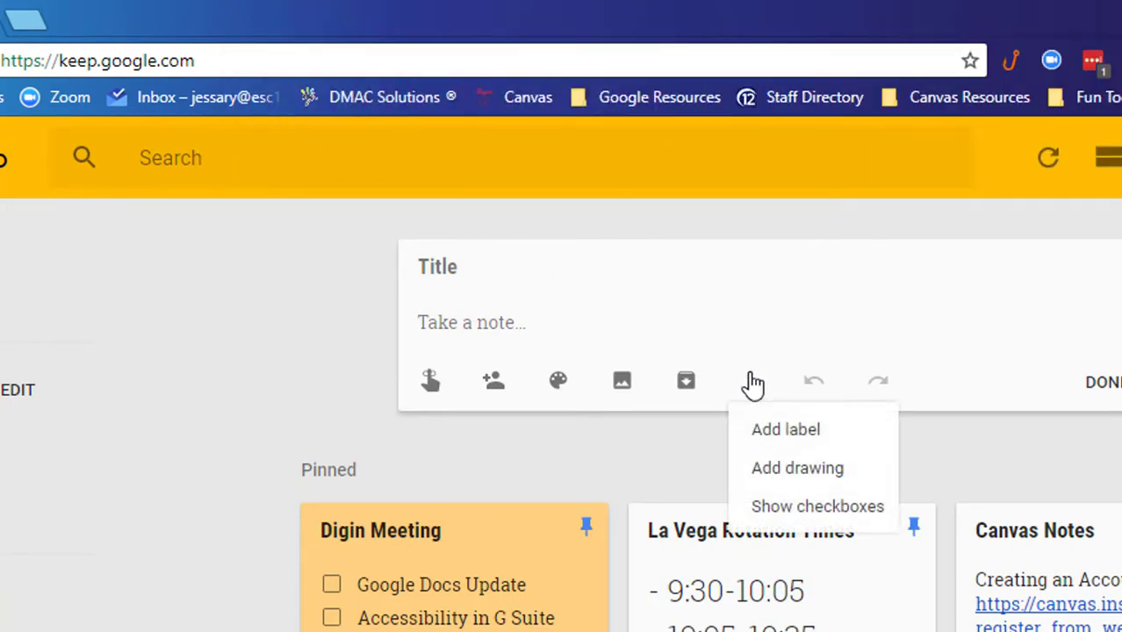
left_click(816, 510)
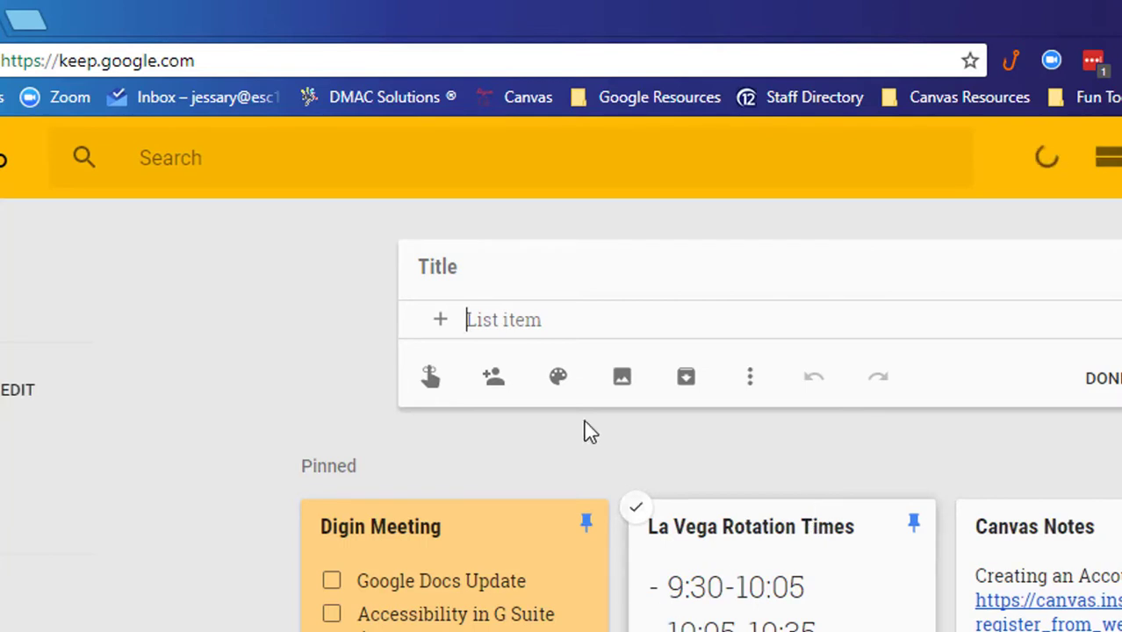
Step: Color the new checklist note pink, look at its reminder options, and close the note
mouse_move(562, 382)
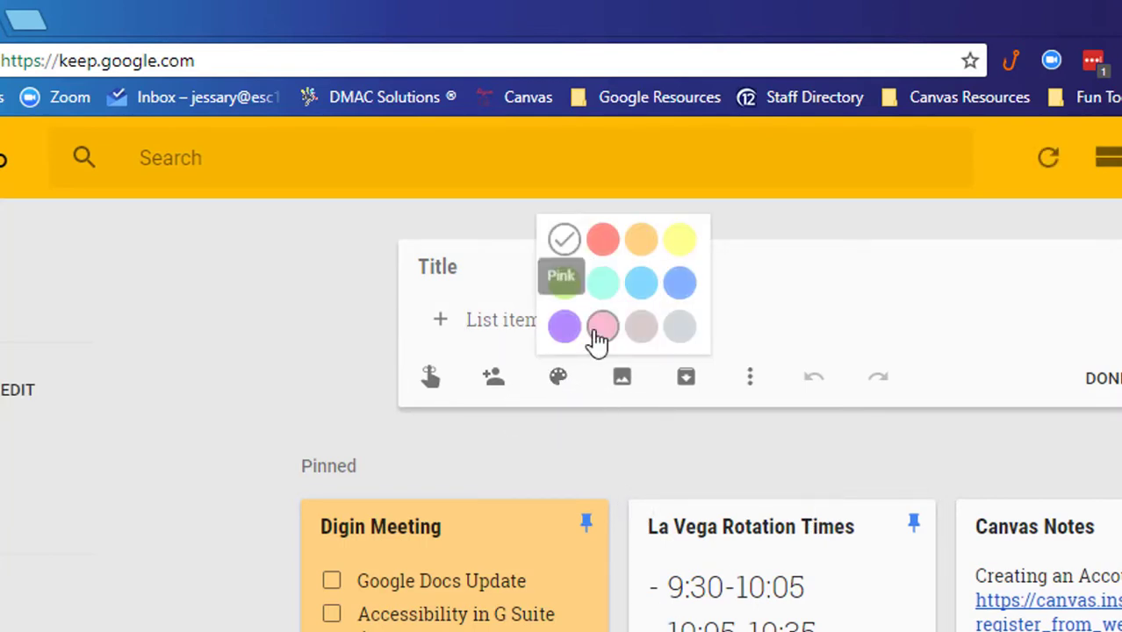
left_click(597, 334)
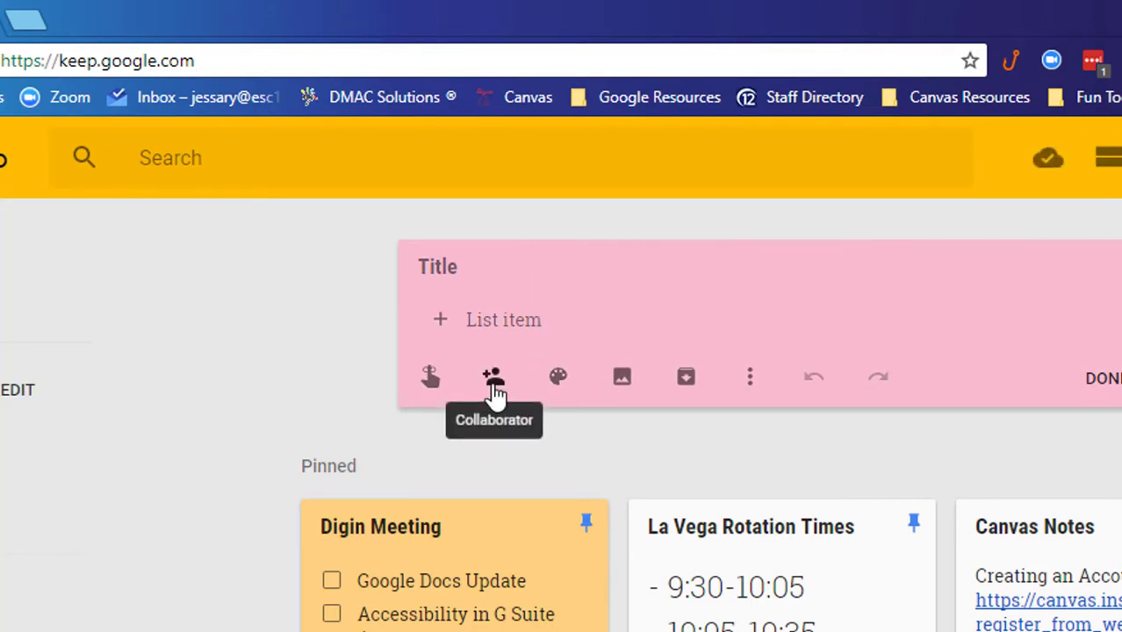
left_click(430, 378)
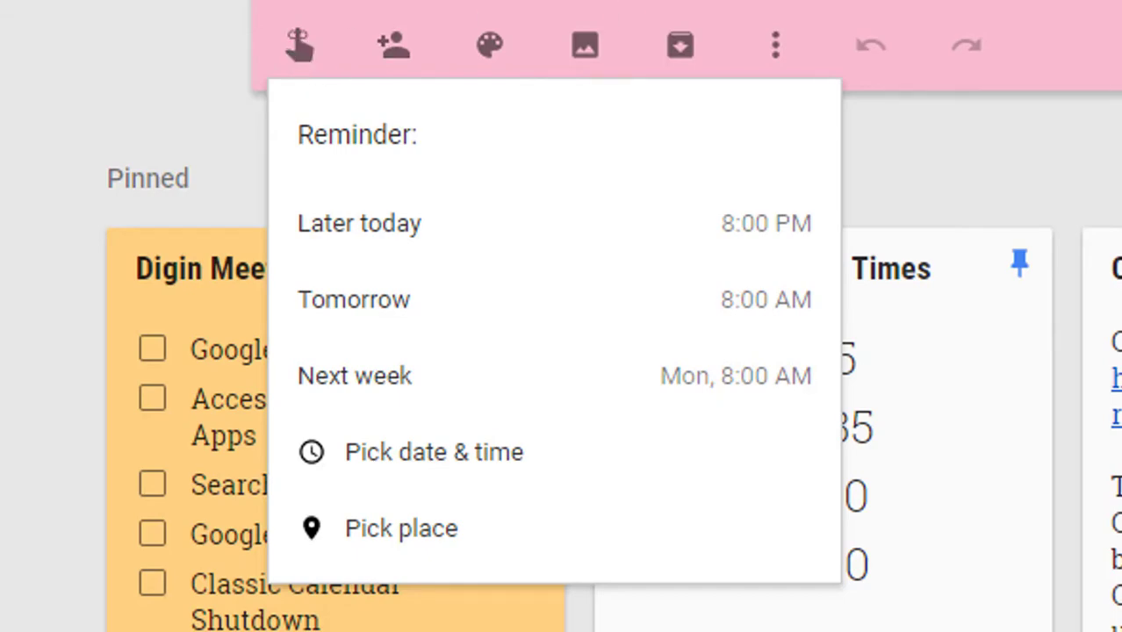
left_click(1049, 171)
Step: Filter the Keep notes by the Lists type to review them, and clear the search
left_click(338, 101)
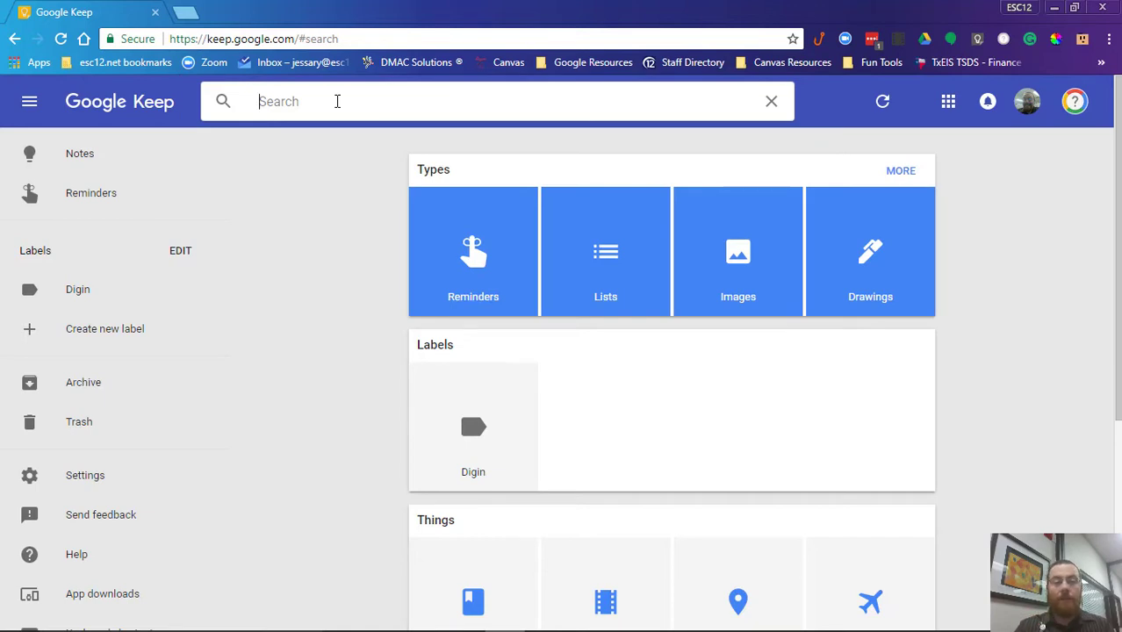
left_click(610, 260)
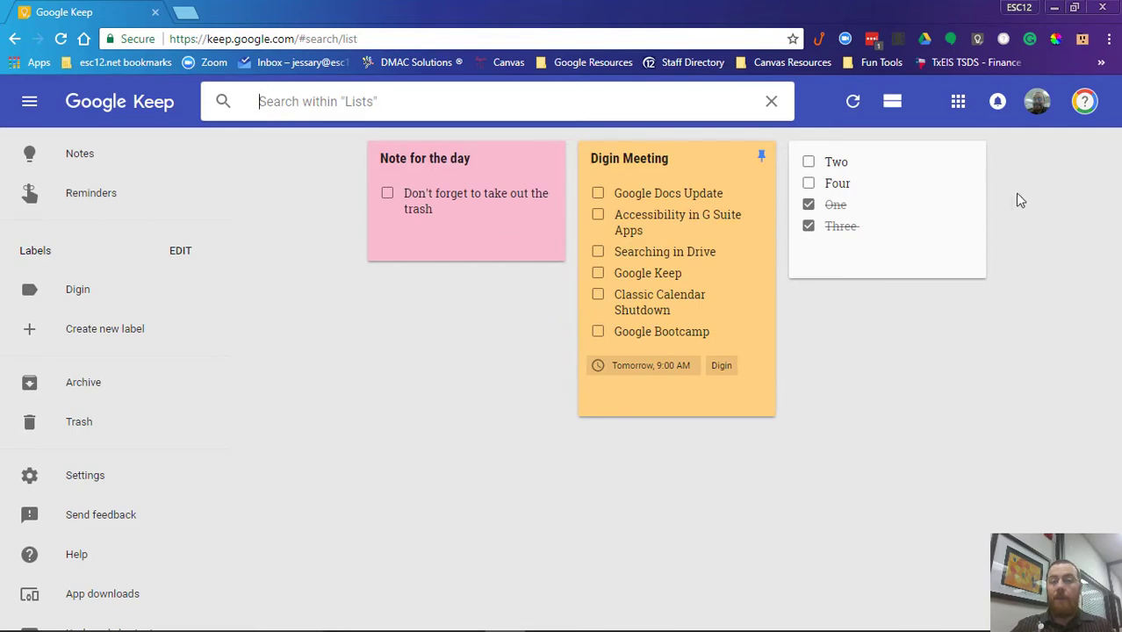
left_click(772, 101)
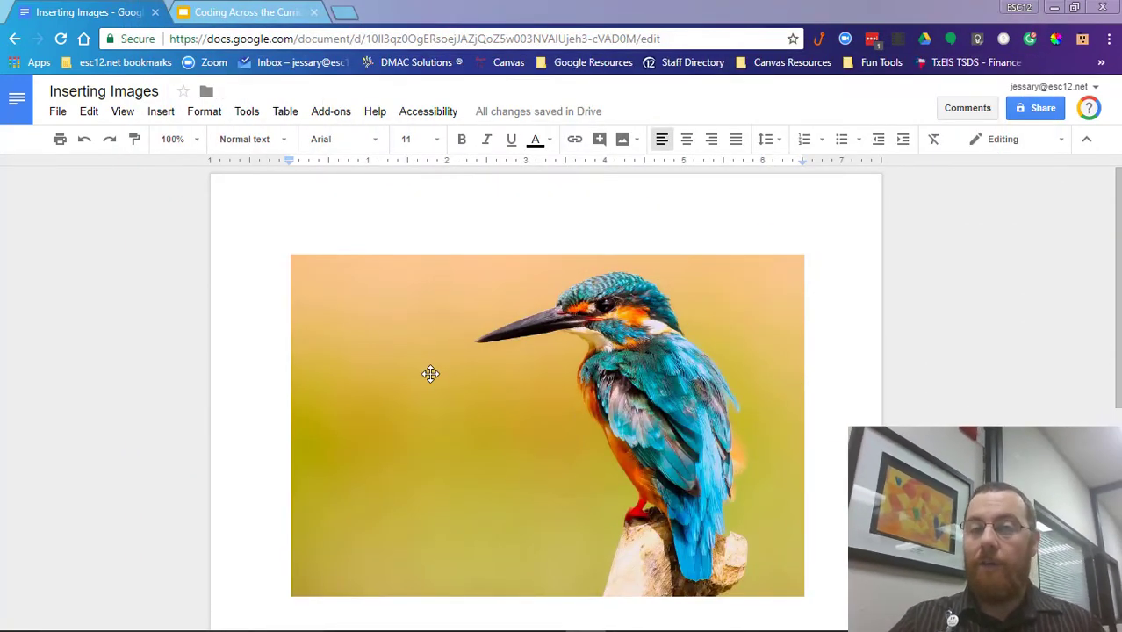
Step: Add alt text to the bird image in the Inserting Images document, titled "Hummingbird" with the description "Hummingbird sitting on a perch"
left_click(399, 311)
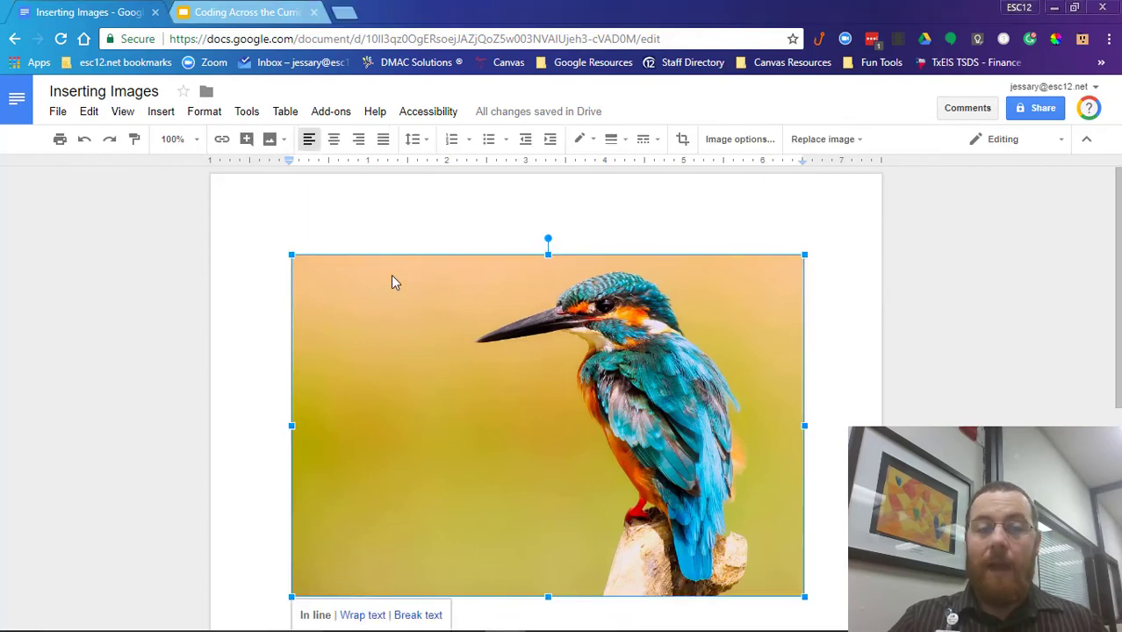
right_click(392, 276)
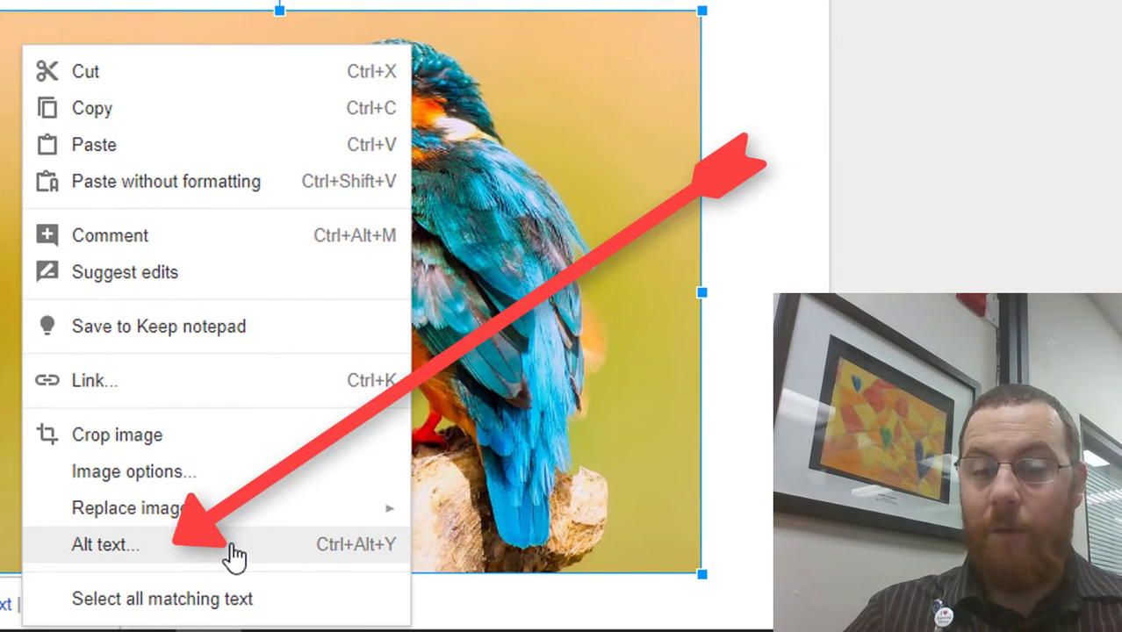
left_click(171, 553)
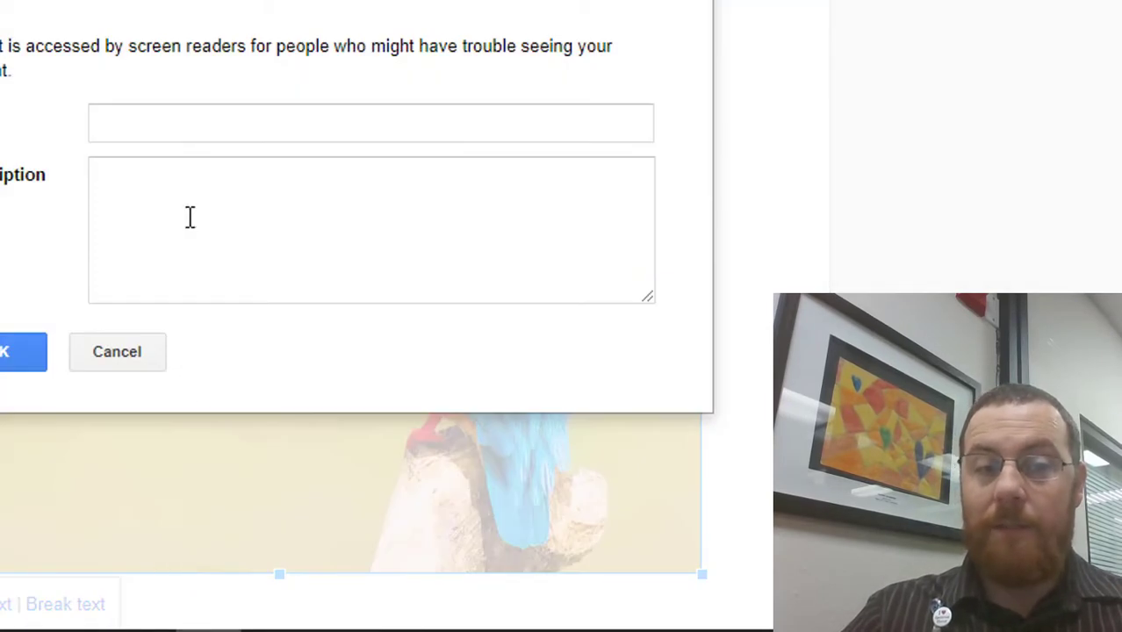
left_click(208, 121)
type("Hu")
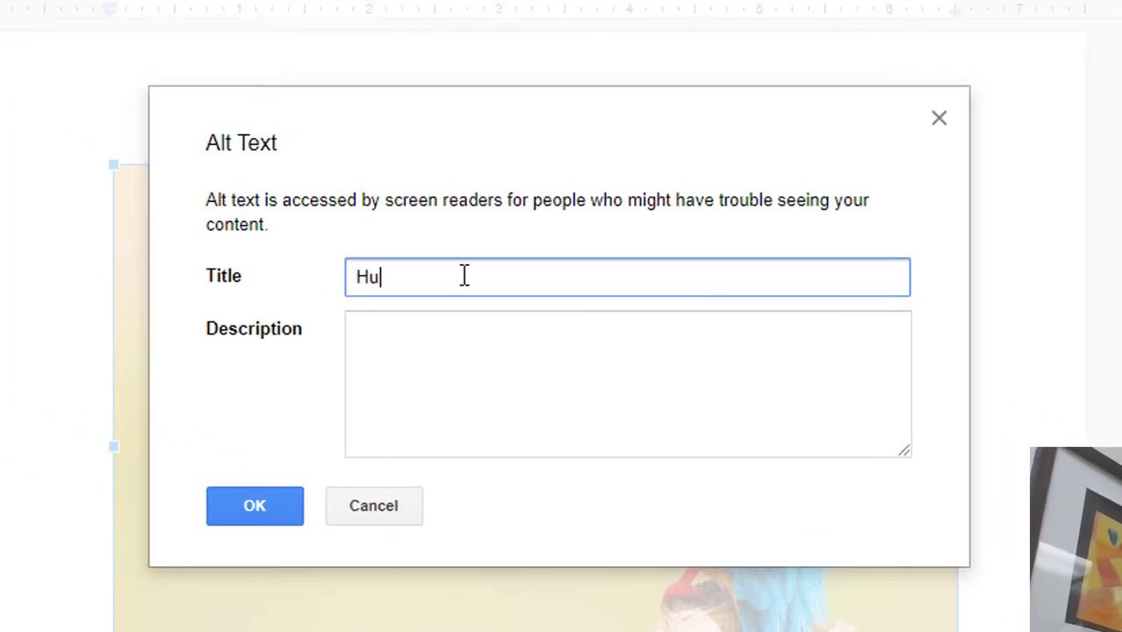
type("mmingbird")
key("Tab")
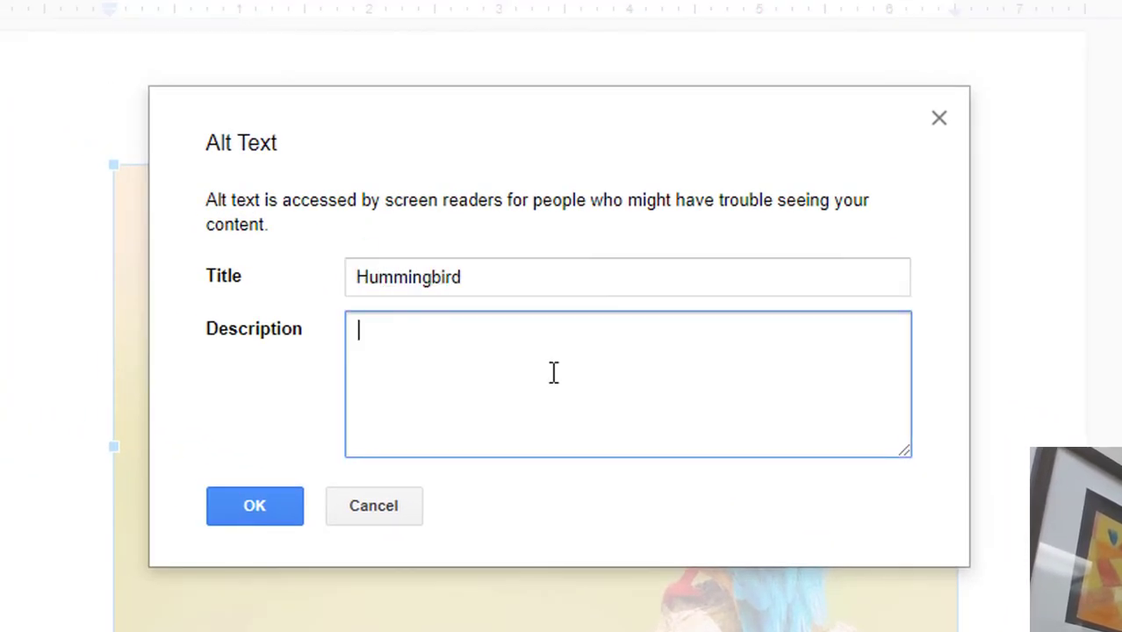
type("Hummingbird sitting on a ")
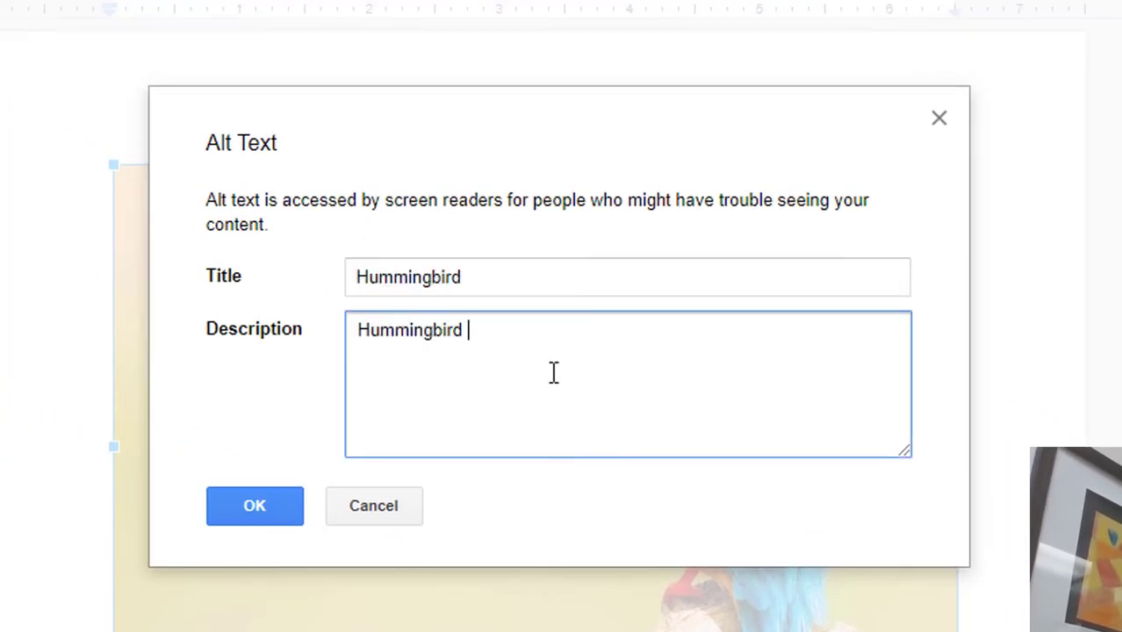
type("perch")
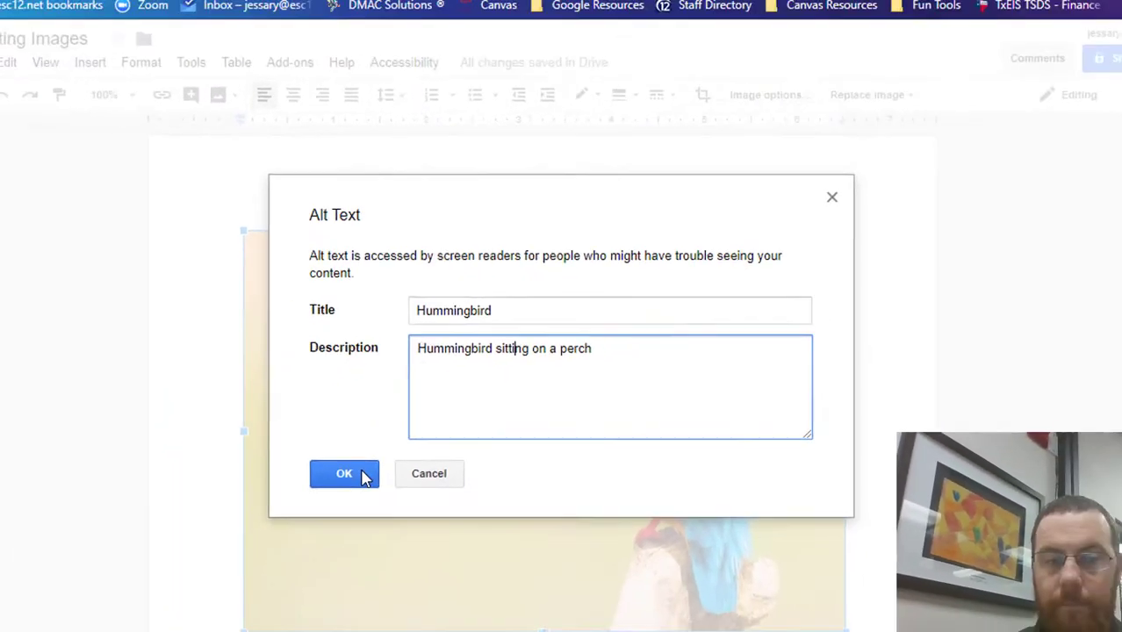
left_click(286, 508)
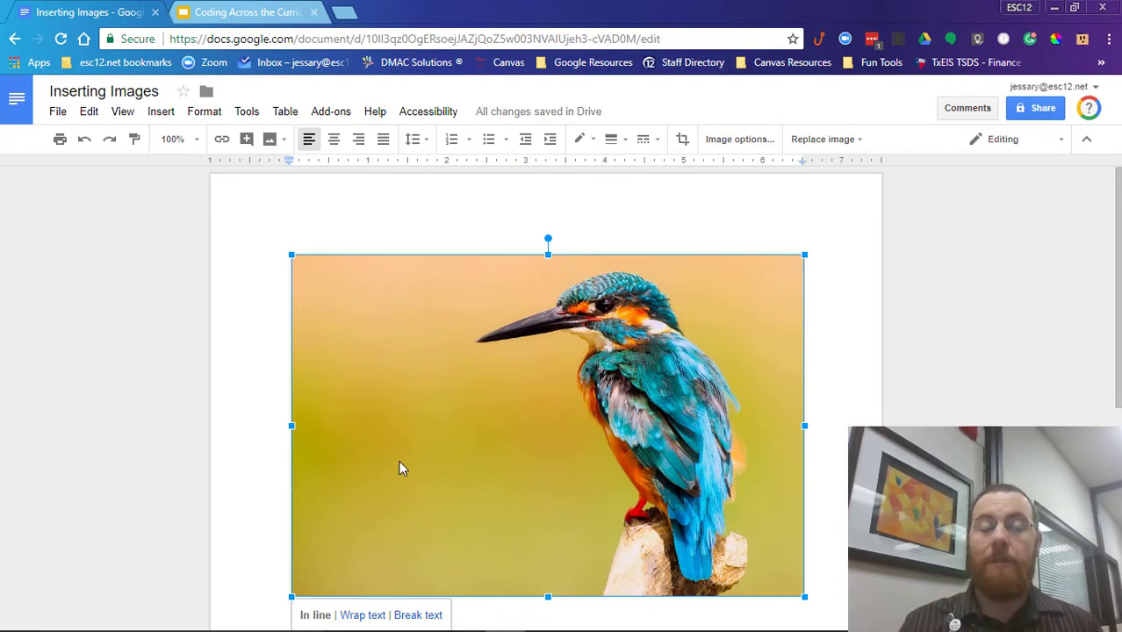
Step: Switch to the Coding Across the Curriculum presentation, view the alt text fields of the laptop image on slide 2, and close them without entering anything
left_click(204, 13)
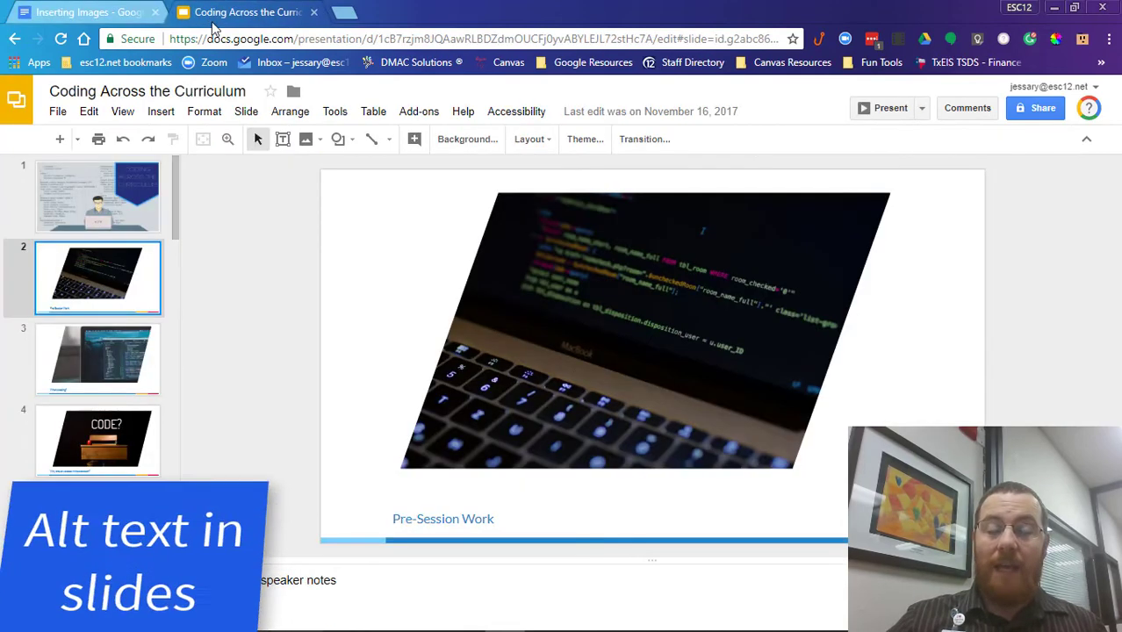
left_click(612, 321)
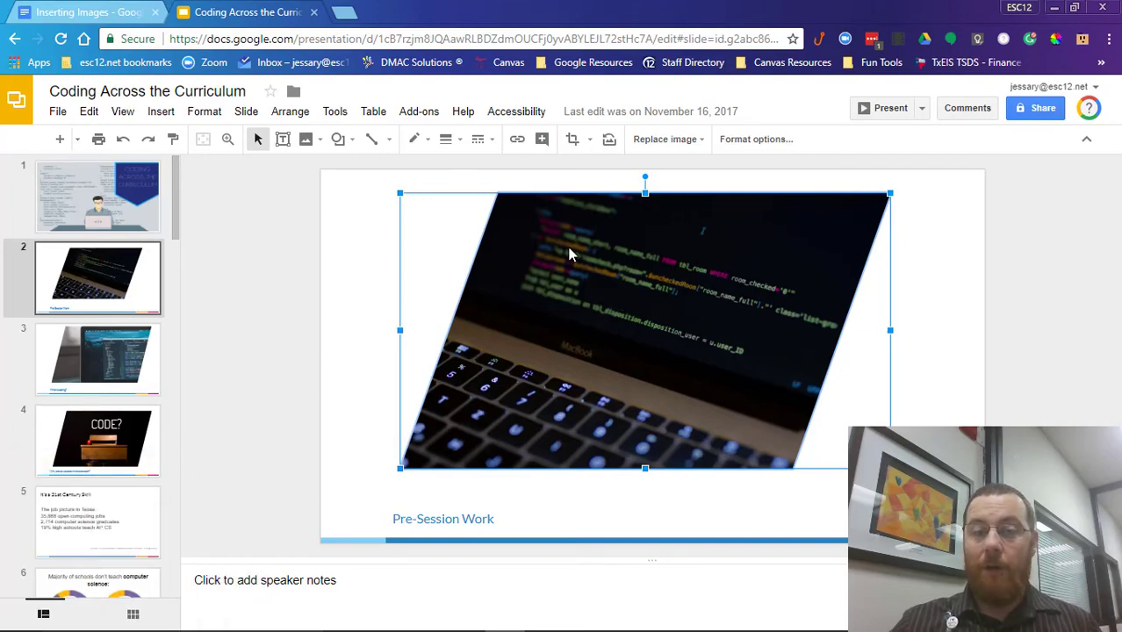
right_click(559, 216)
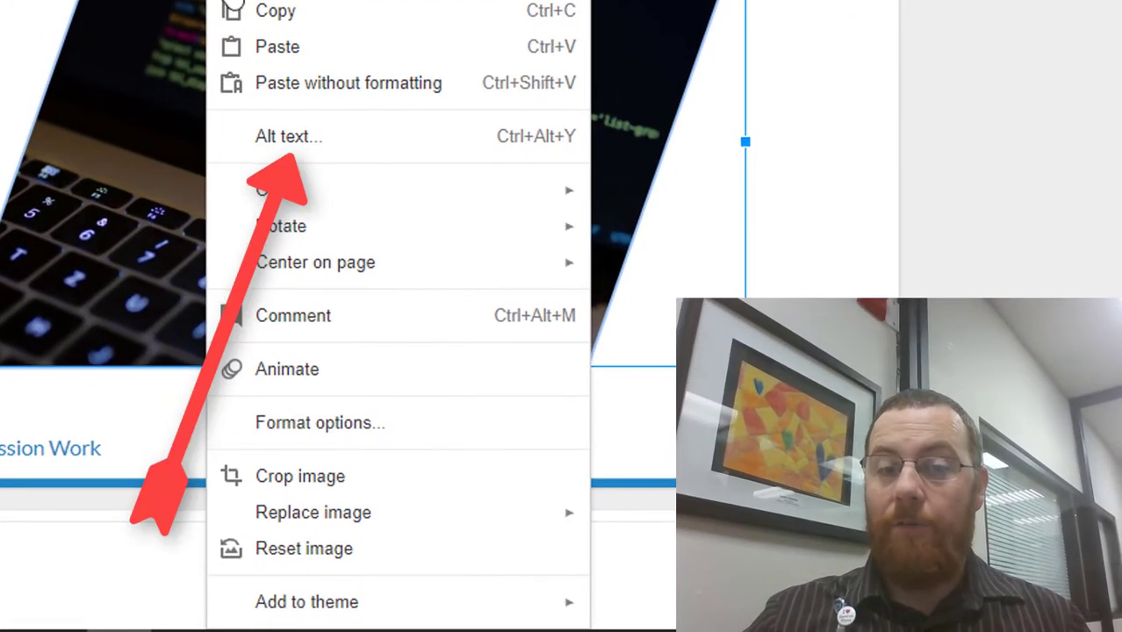
left_click(303, 136)
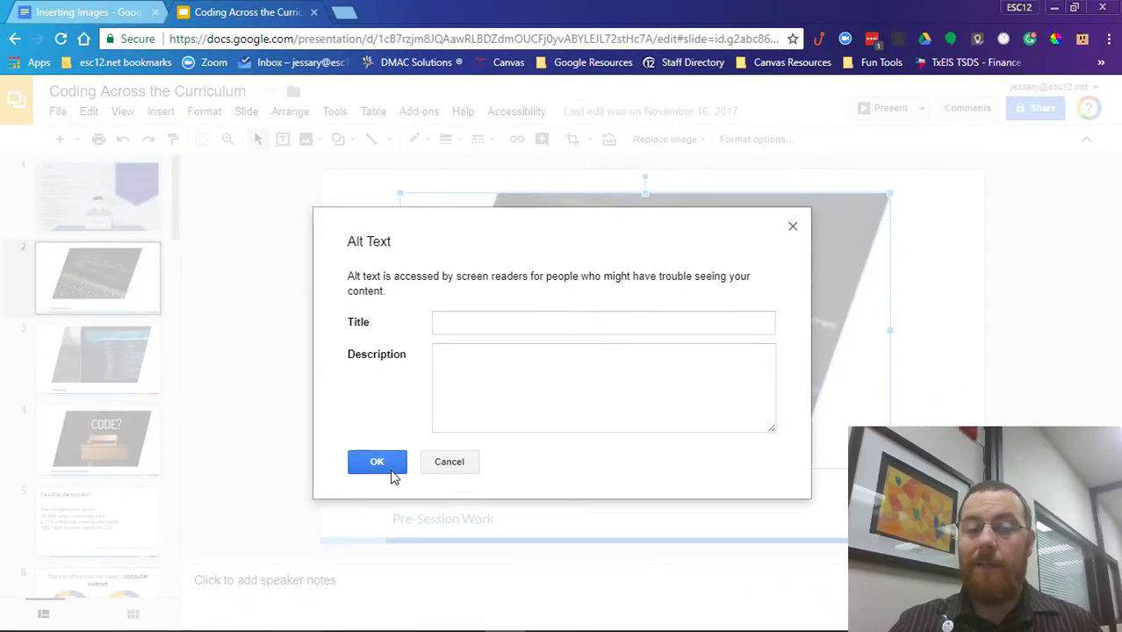
left_click(438, 462)
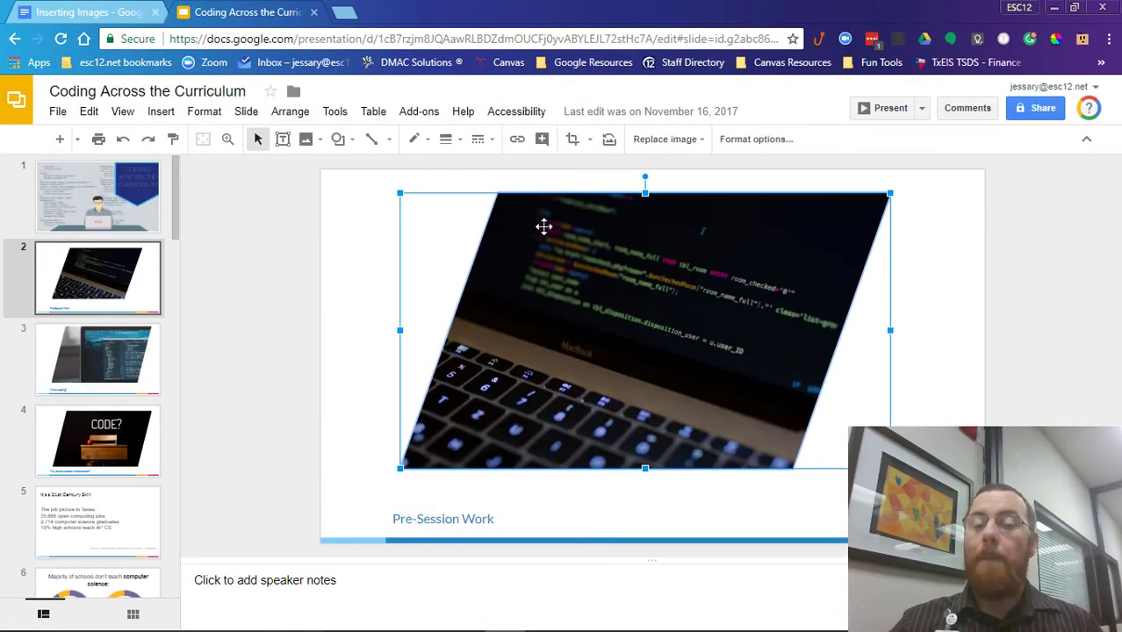
Step: Examine the commands and formatting options available for the slide 2 laptop image to locate its alt text option
right_click(545, 198)
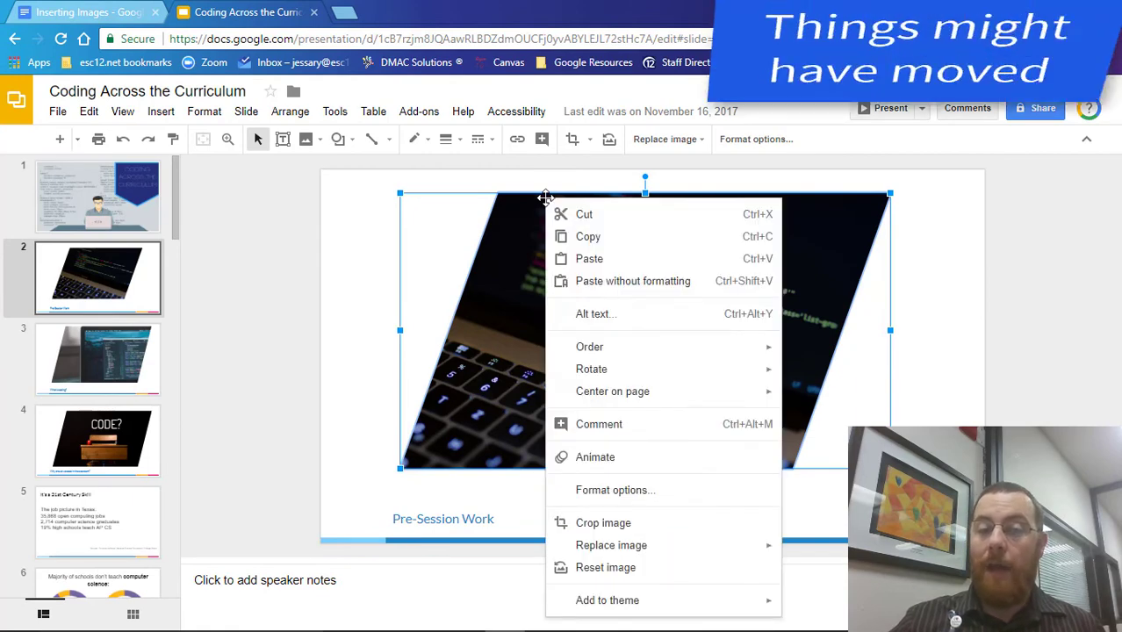
left_click(523, 336)
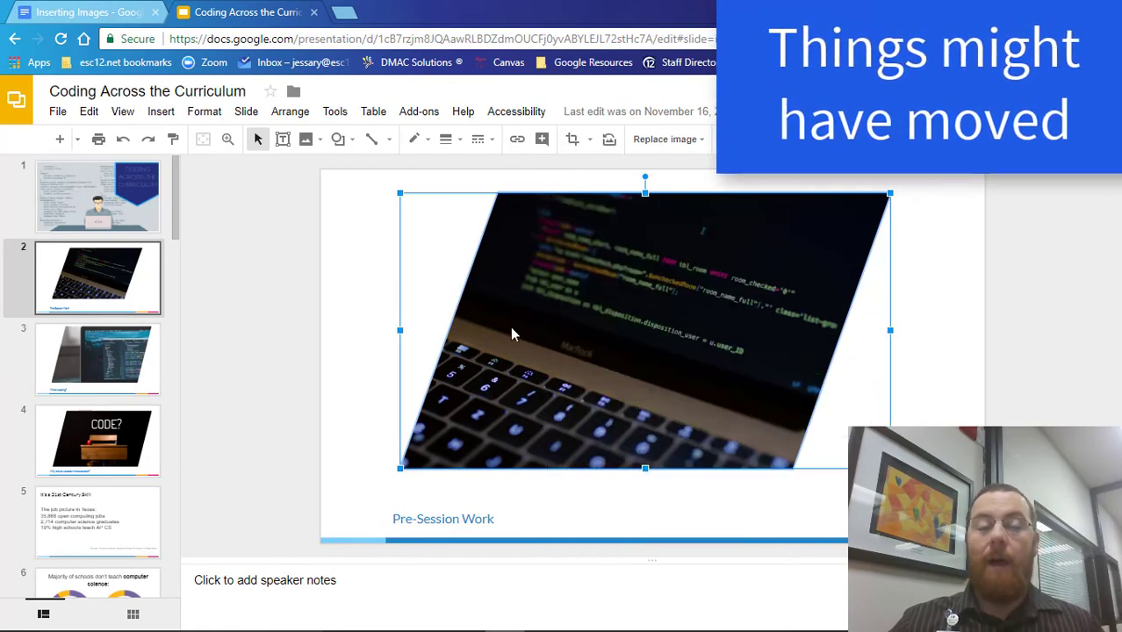
left_click(198, 118)
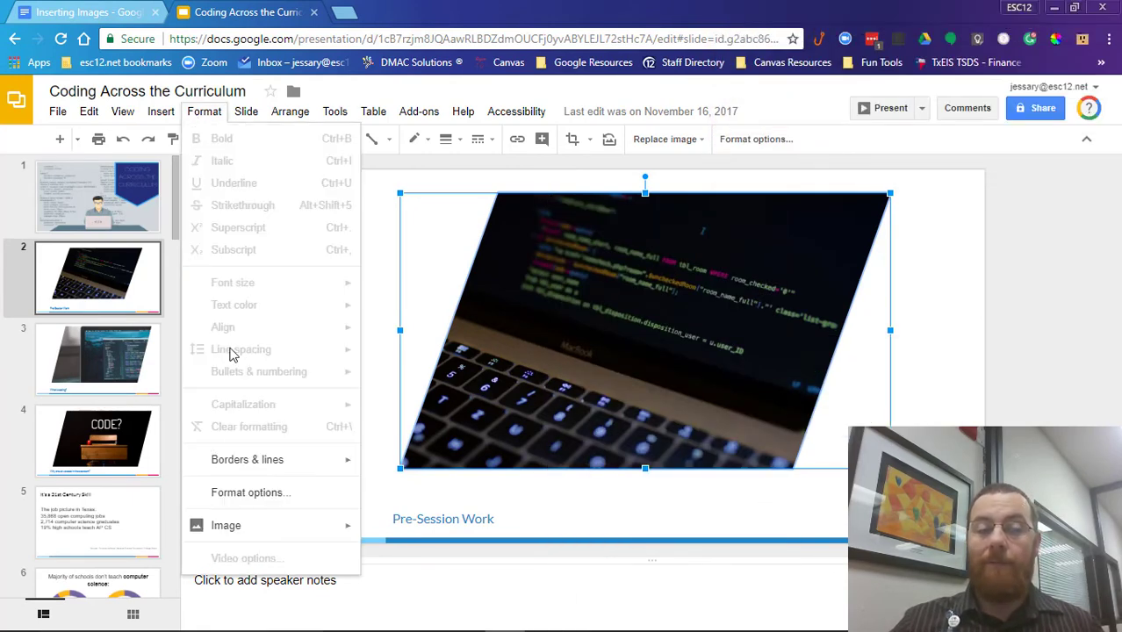
left_click(447, 339)
right_click(505, 208)
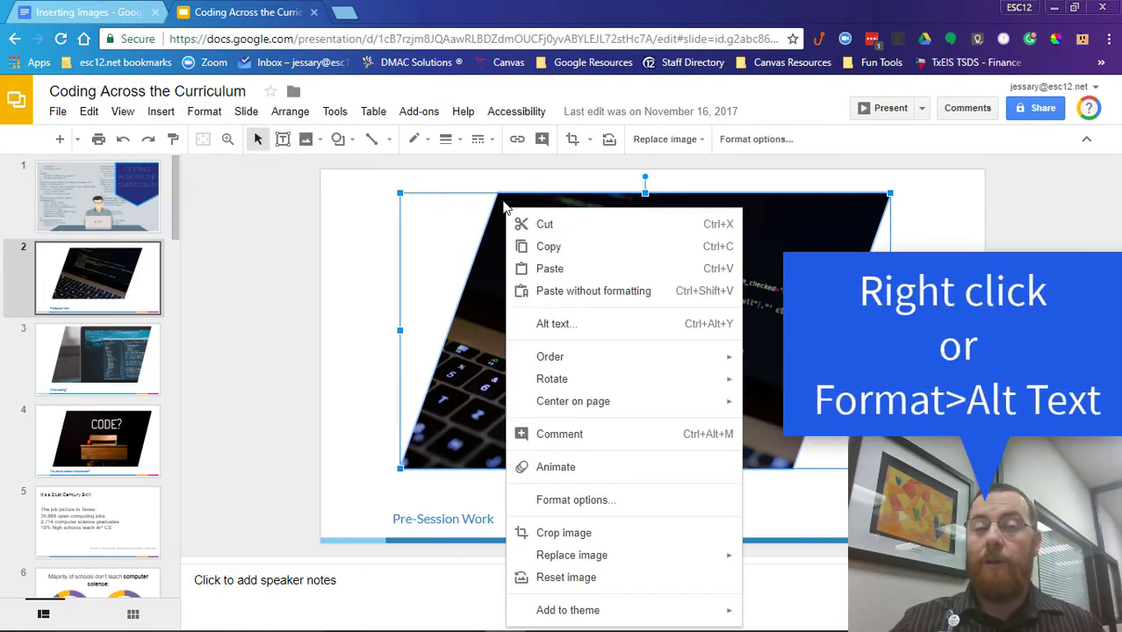
left_click(504, 203)
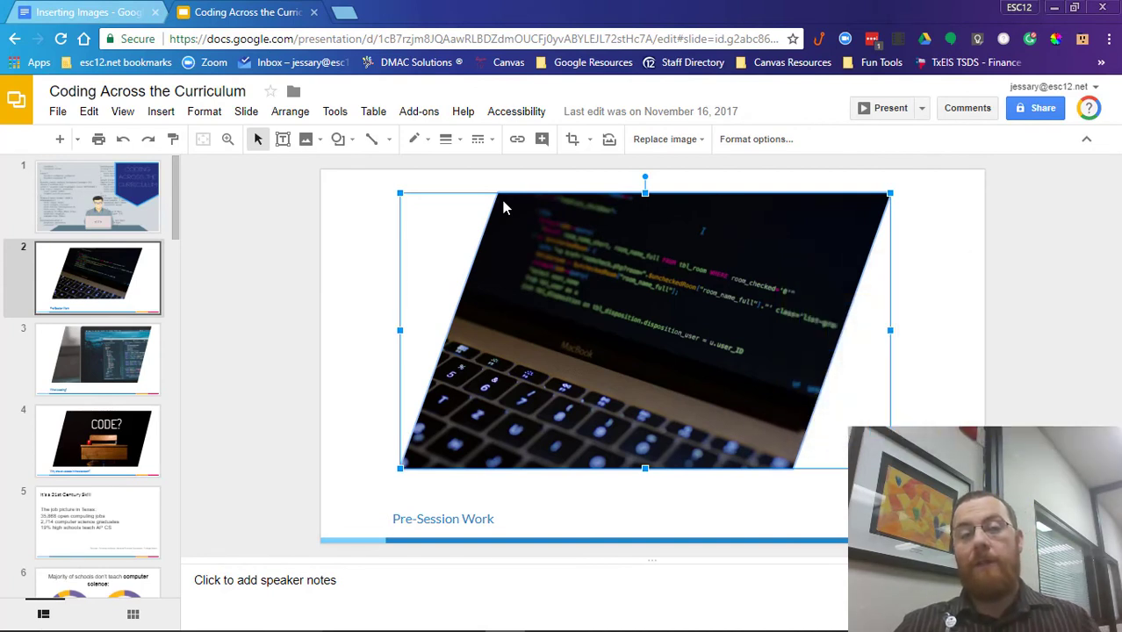
right_click(504, 203)
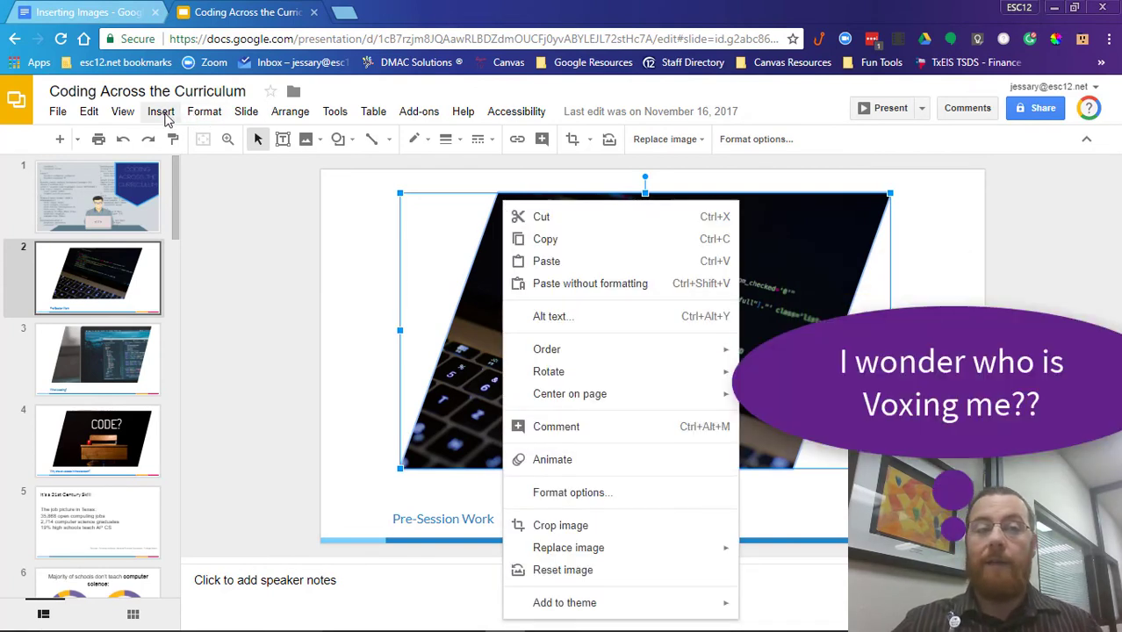